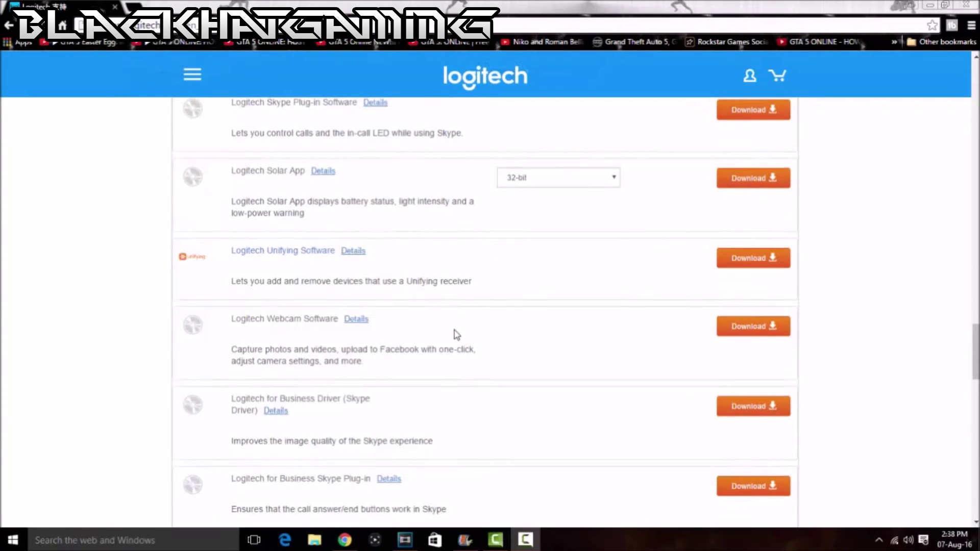
# Download the Logitech Webcam Software and expand its details on the download page.
pyautogui.scroll(5, 456, 333)
pyautogui.scroll(-6, 455, 337)
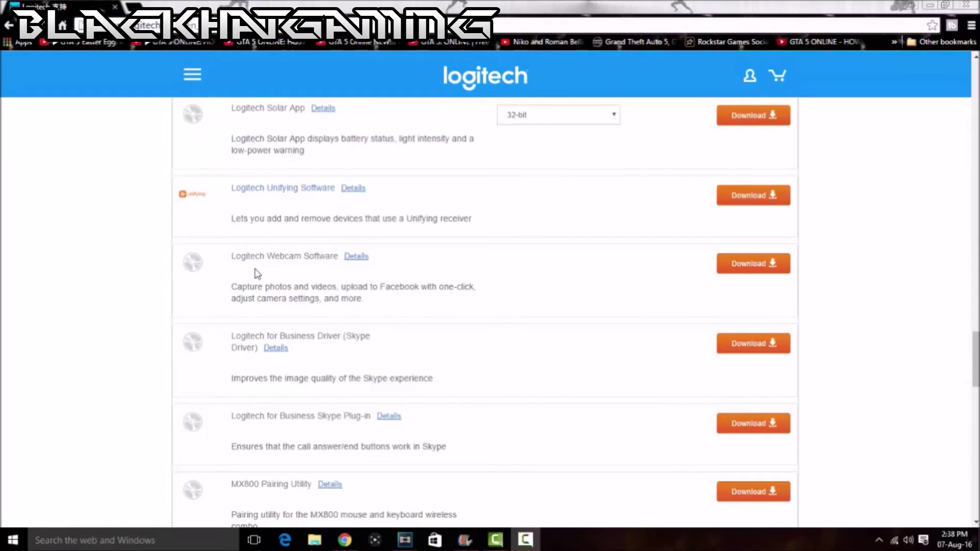
pyautogui.click(756, 268)
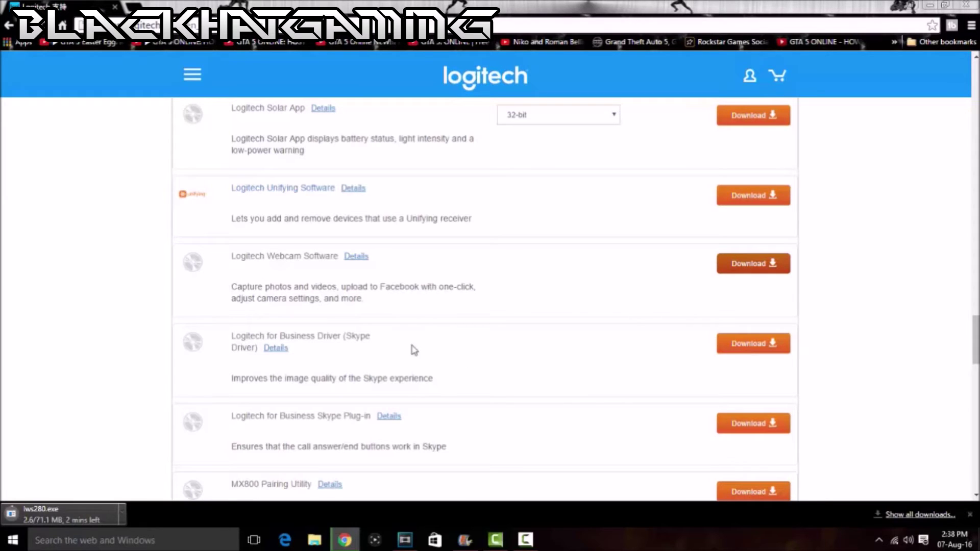
pyautogui.click(352, 259)
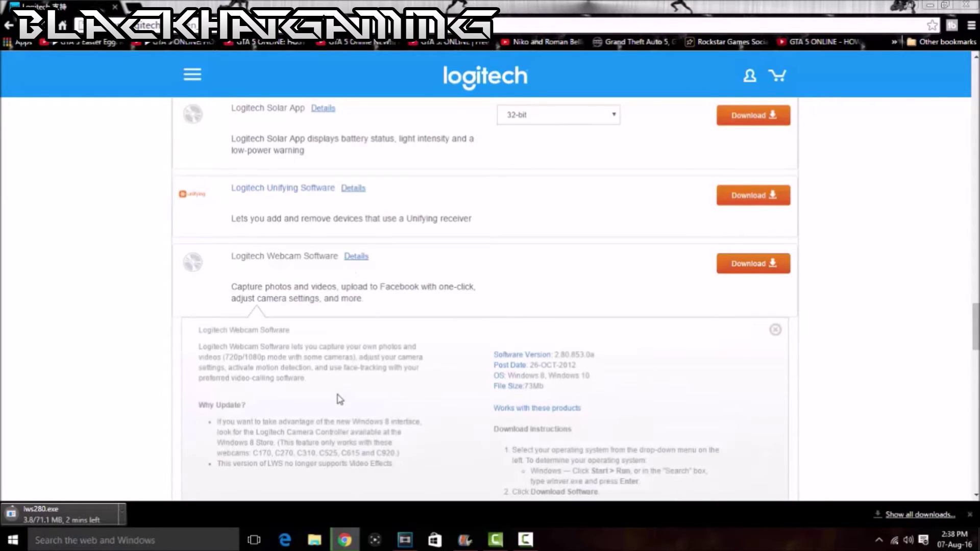
pyautogui.scroll(-1, 336, 398)
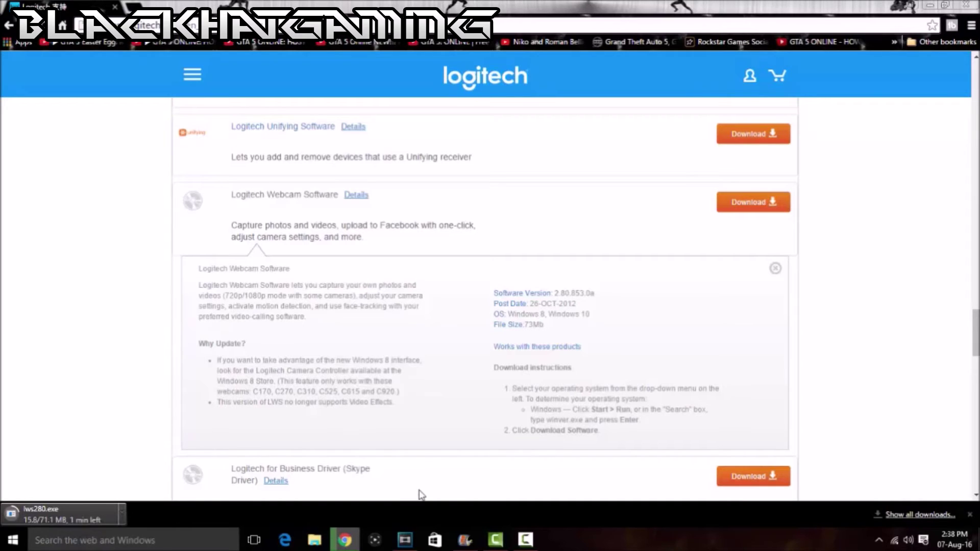
pyautogui.click(526, 540)
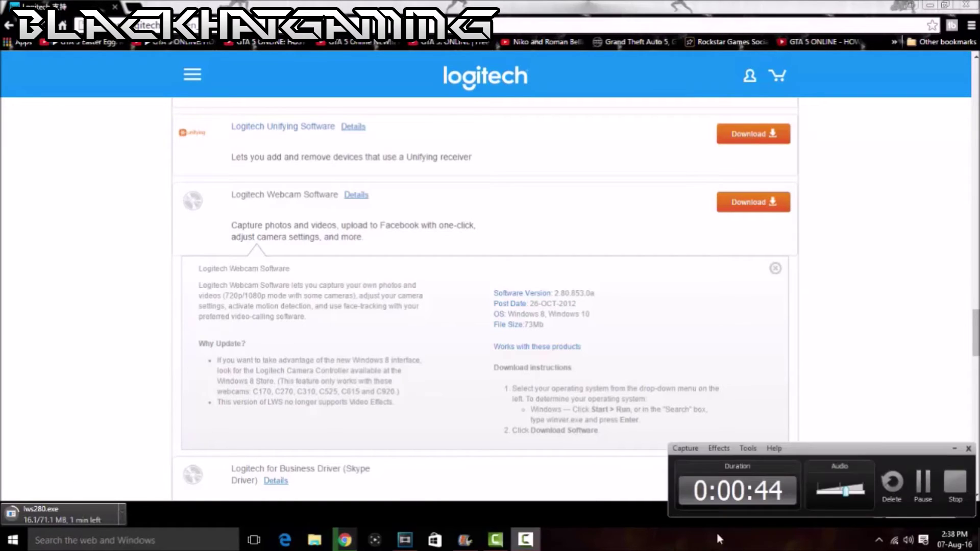
pyautogui.click(925, 482)
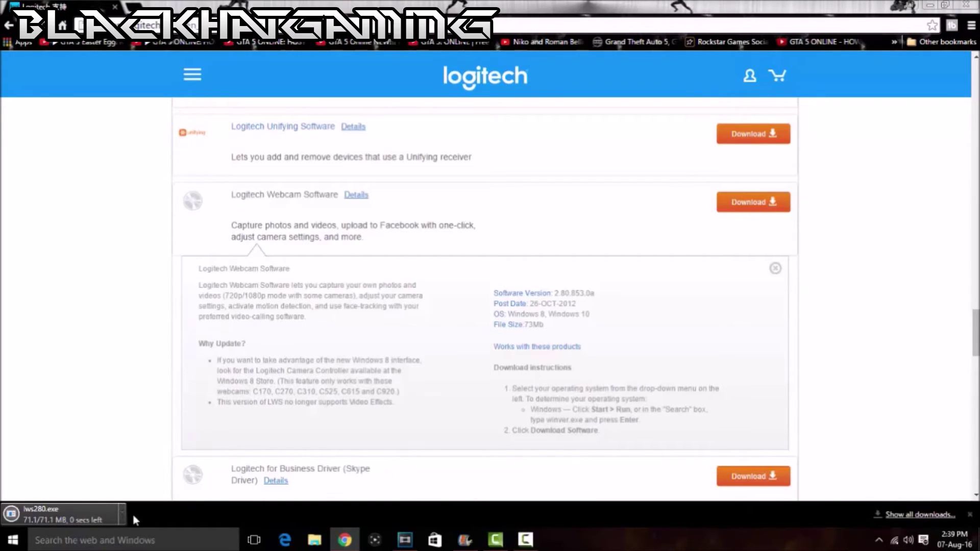
# Run the downloaded lws280.exe installer and minimize the browser while it extracts.
pyautogui.click(52, 511)
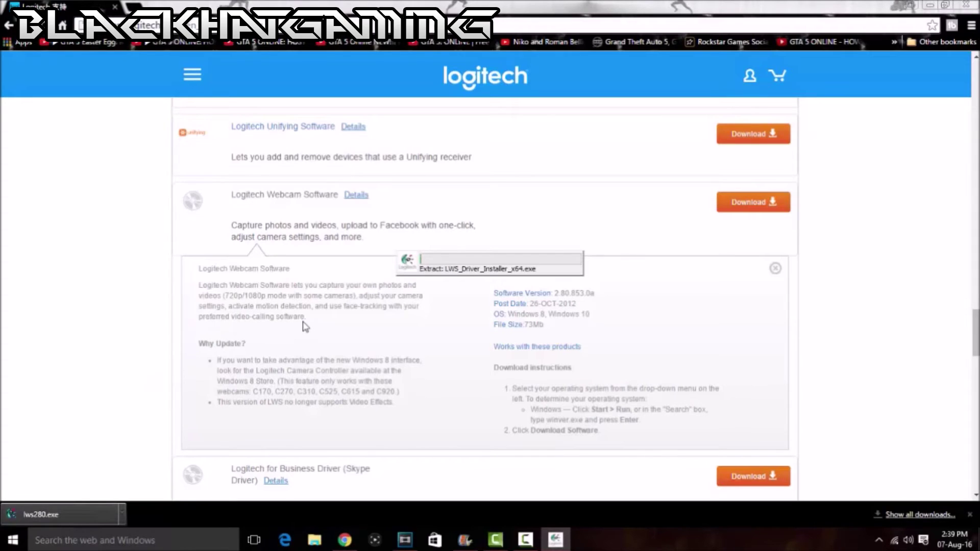
pyautogui.click(929, 7)
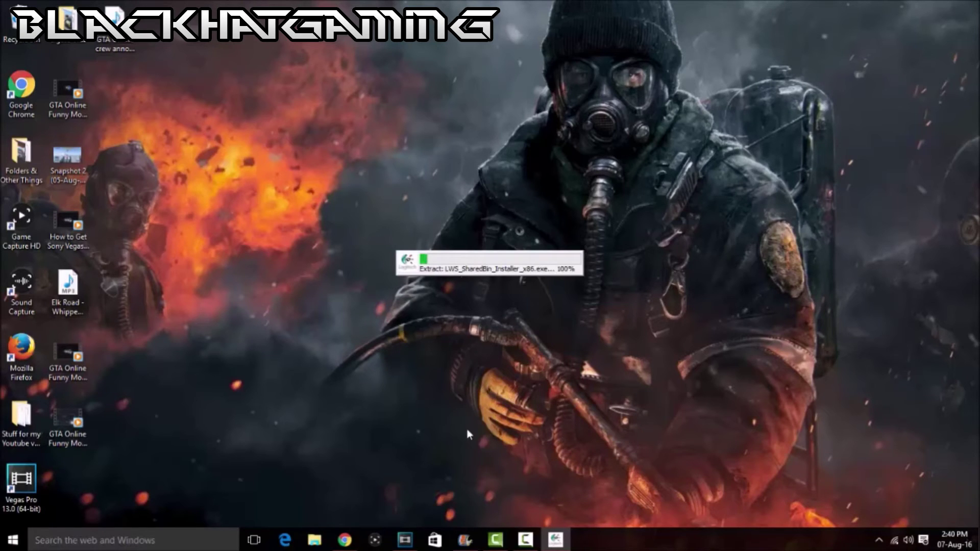
pyautogui.click(526, 540)
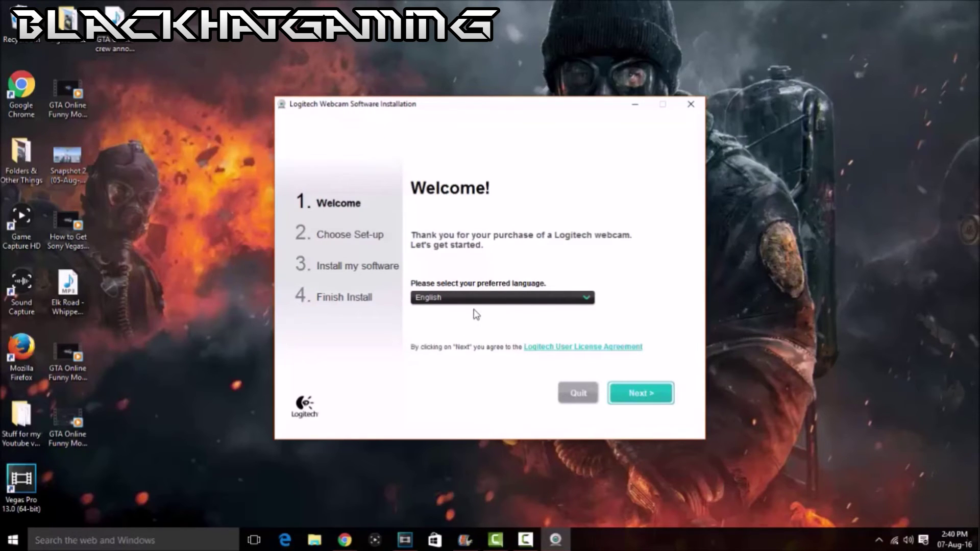
# Install the webcam drivers, Logitech Webcam Software and Motion Detection in English to C:\Program Files (x86)\Logitech.
pyautogui.click(636, 393)
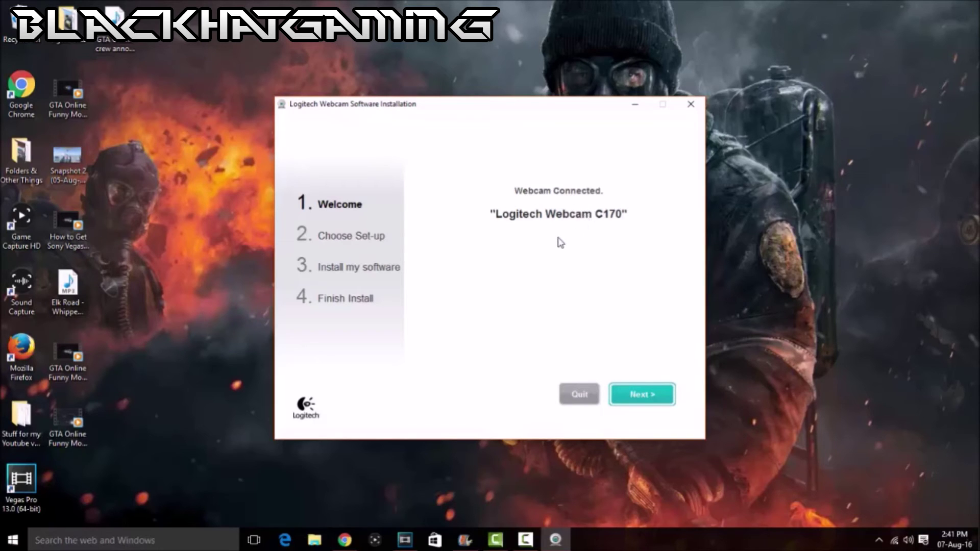
pyautogui.click(658, 397)
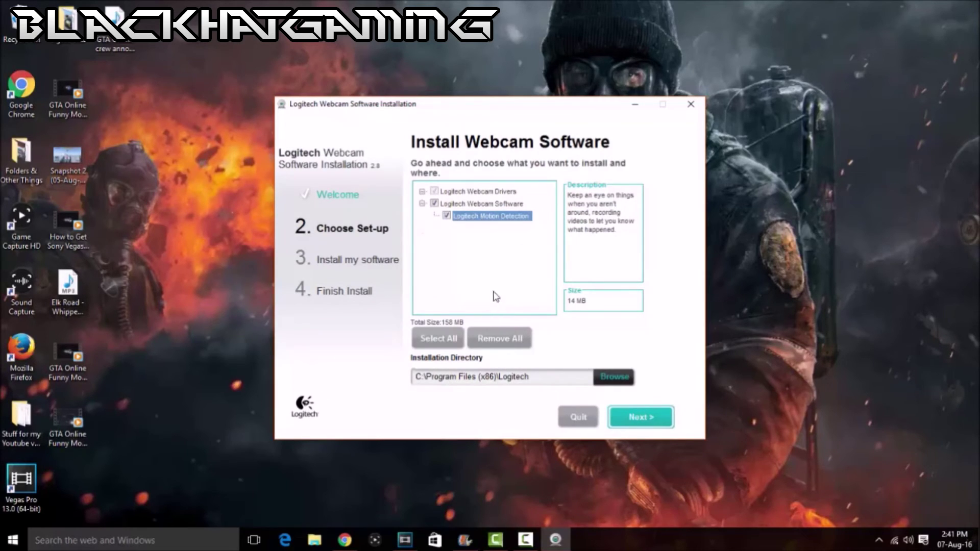
pyautogui.click(424, 205)
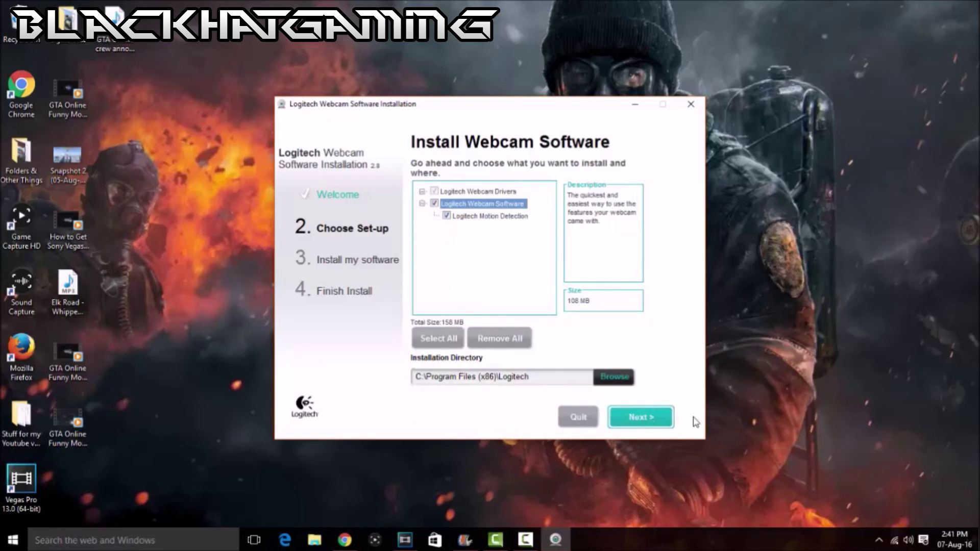
pyautogui.click(656, 418)
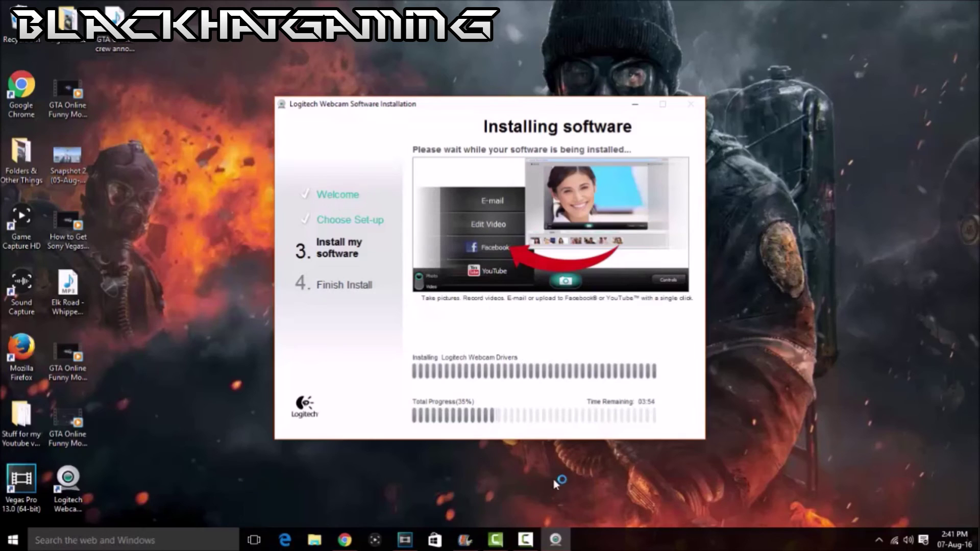
pyautogui.click(525, 540)
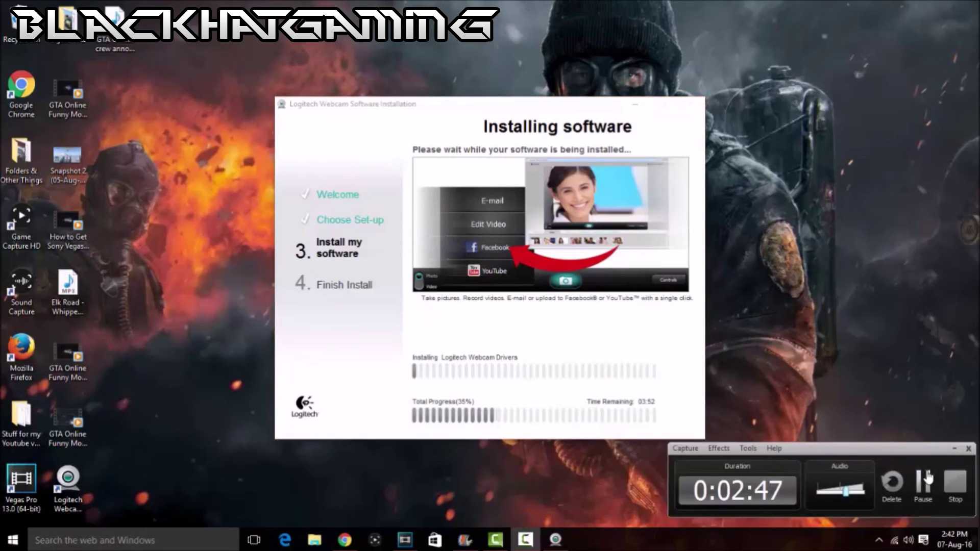
pyautogui.click(925, 481)
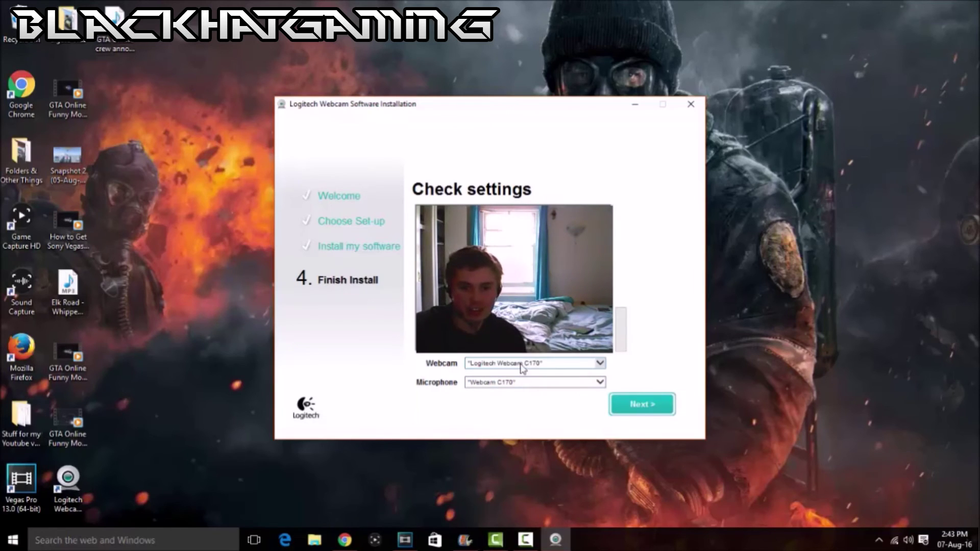
# Try the Realtek High Definition Audio microphone in the installer's settings check and switch back to Webcam C170.
pyautogui.click(540, 383)
pyautogui.click(542, 399)
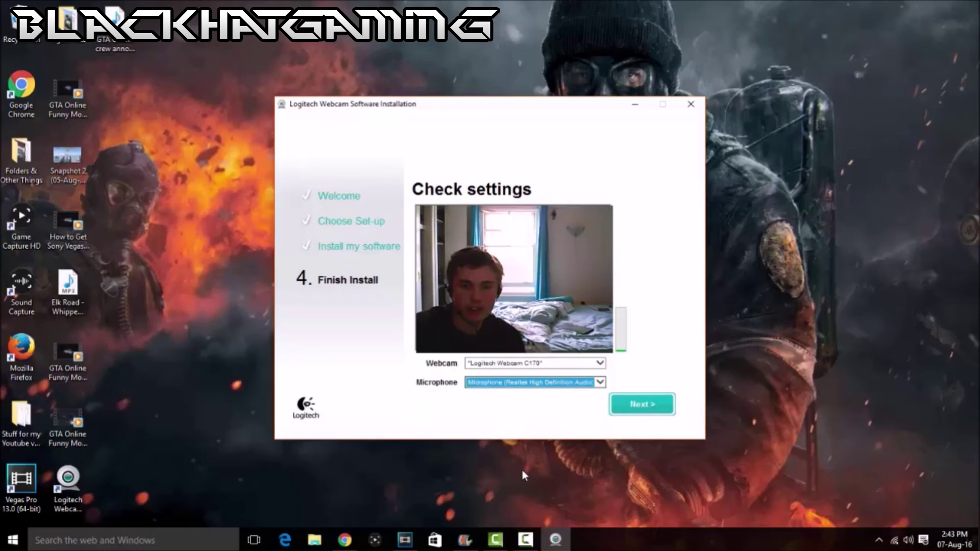
pyautogui.click(517, 383)
pyautogui.click(503, 368)
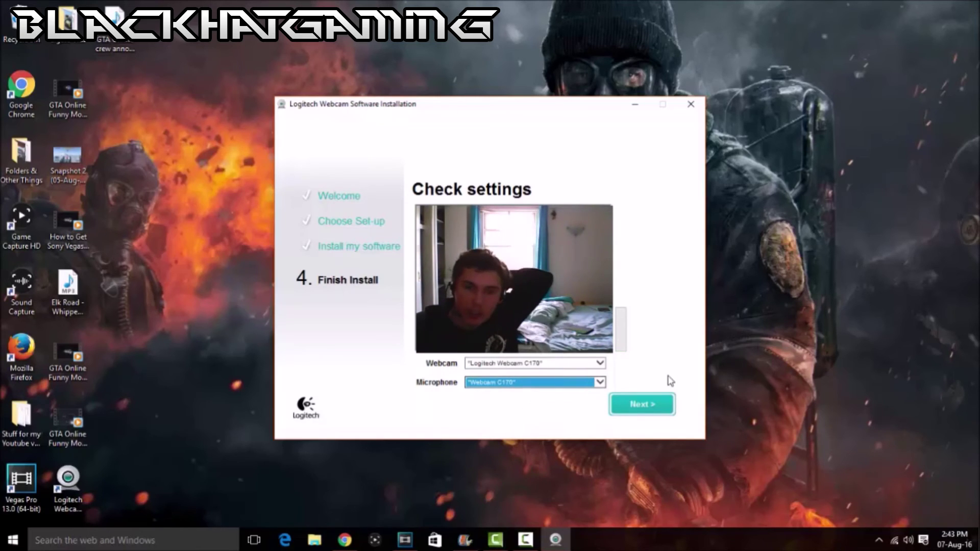
# Accept the checked webcam and microphone settings and finish the setup by postponing the restart.
pyautogui.click(669, 406)
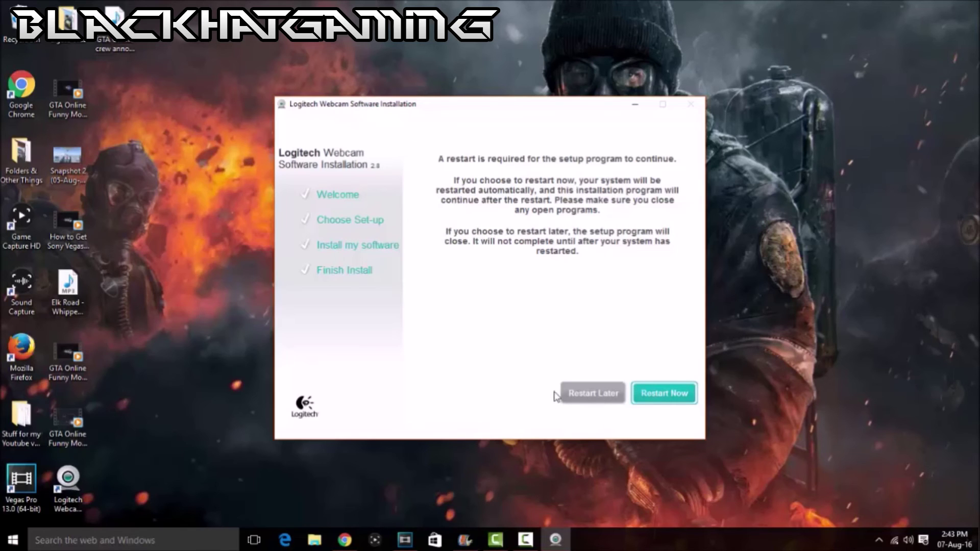
pyautogui.click(592, 395)
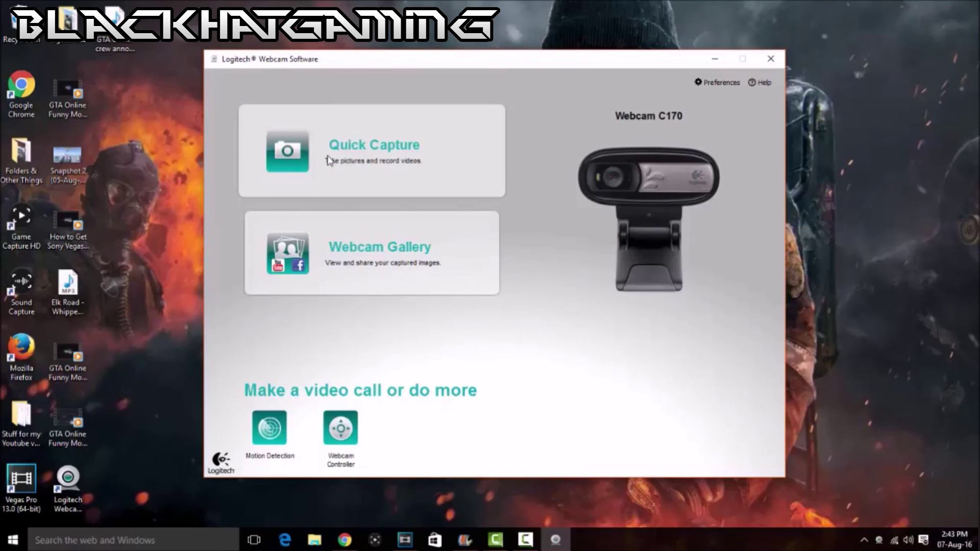
# Open Quick Capture and switch the capture mode to Video and back to Photo.
pyautogui.click(356, 174)
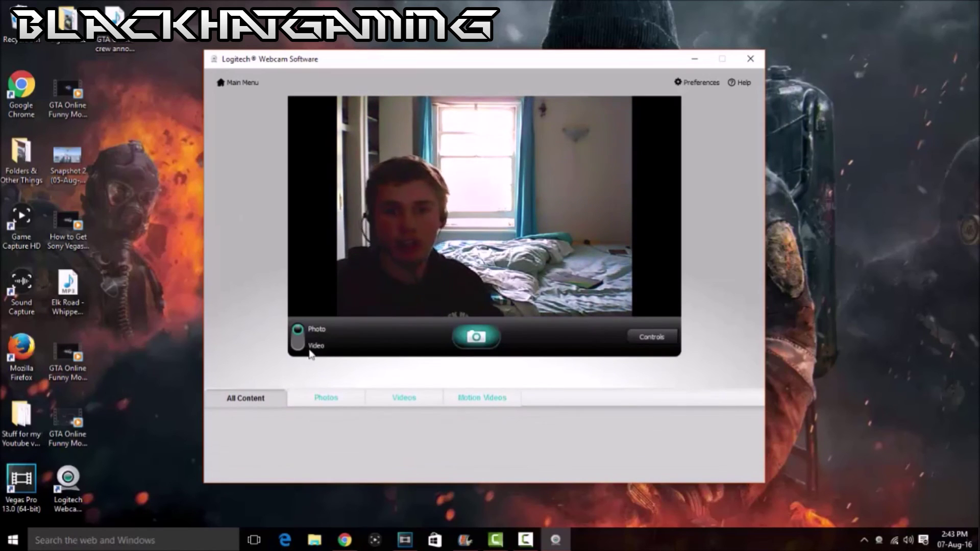
pyautogui.click(303, 347)
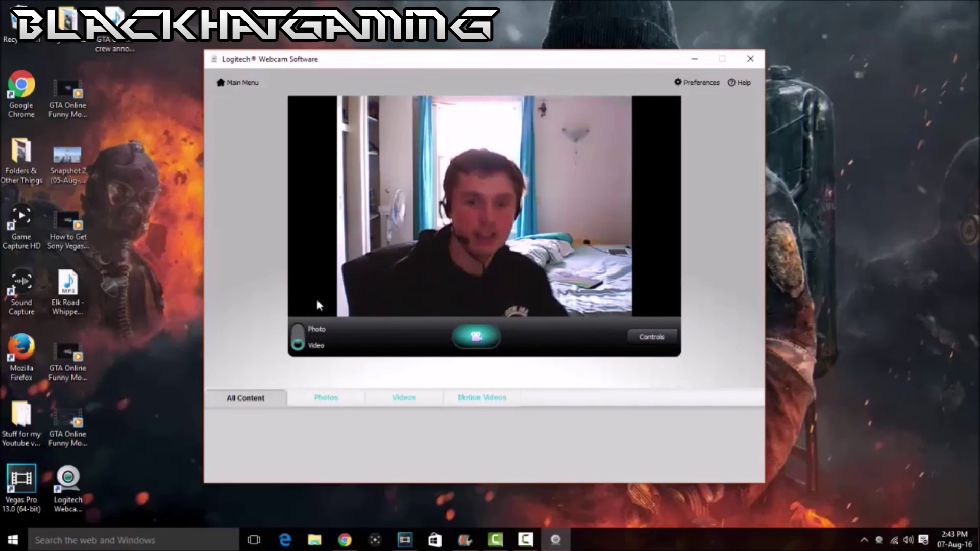
pyautogui.click(298, 333)
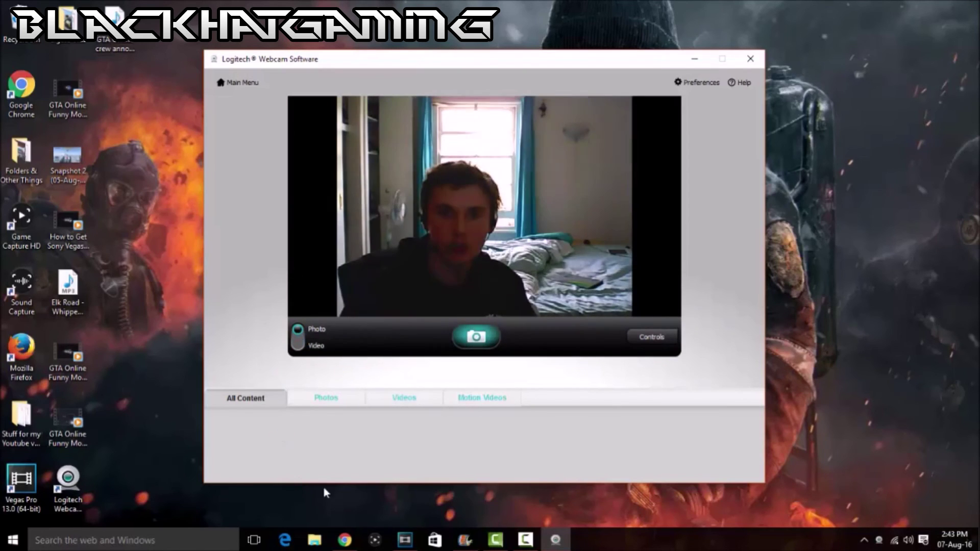
# Look through the Photos, Videos and Motion Videos categories of captured content and return to All Content.
pyautogui.click(324, 399)
pyautogui.click(423, 403)
pyautogui.click(485, 402)
pyautogui.click(411, 404)
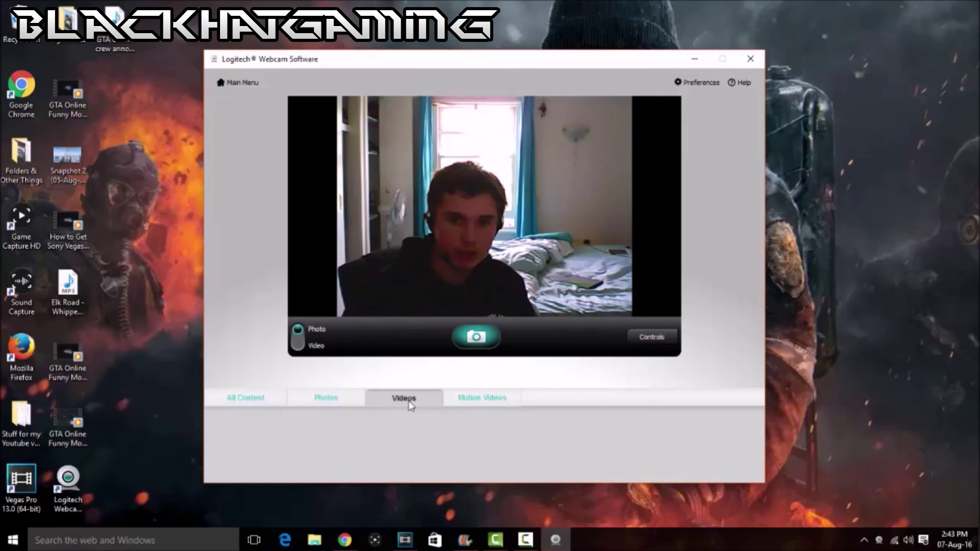
pyautogui.click(315, 403)
pyautogui.click(247, 402)
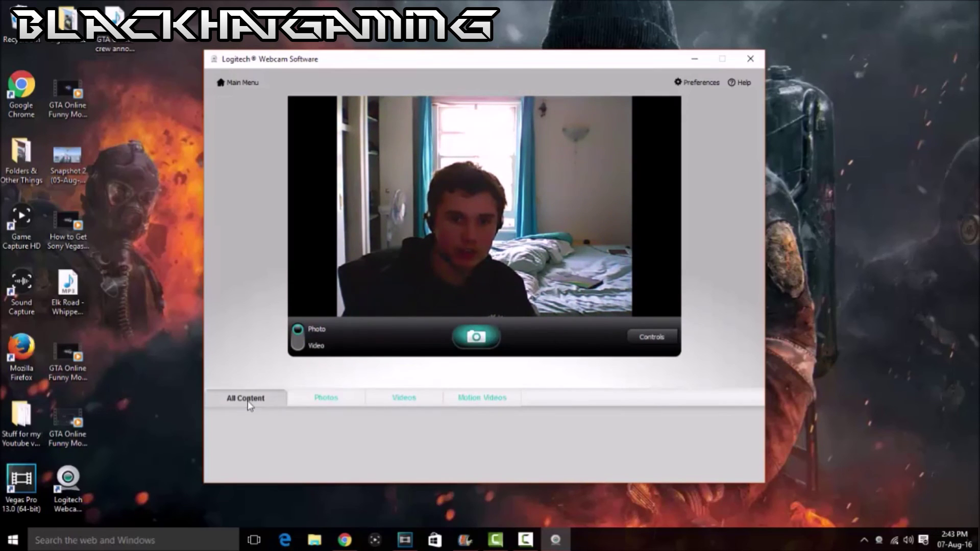
# Show the webcam's zoom, format and resolution controls and return to the main menu.
pyautogui.click(647, 339)
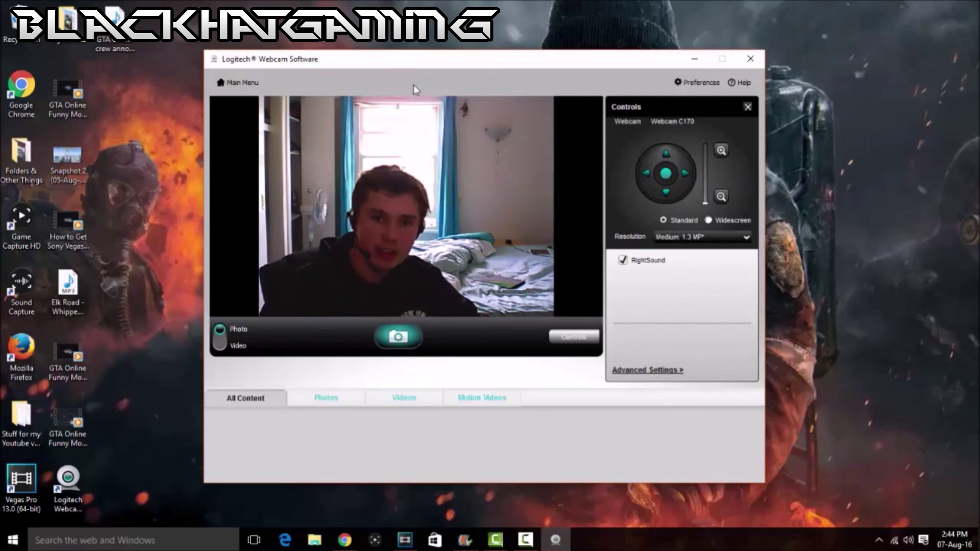
pyautogui.click(225, 85)
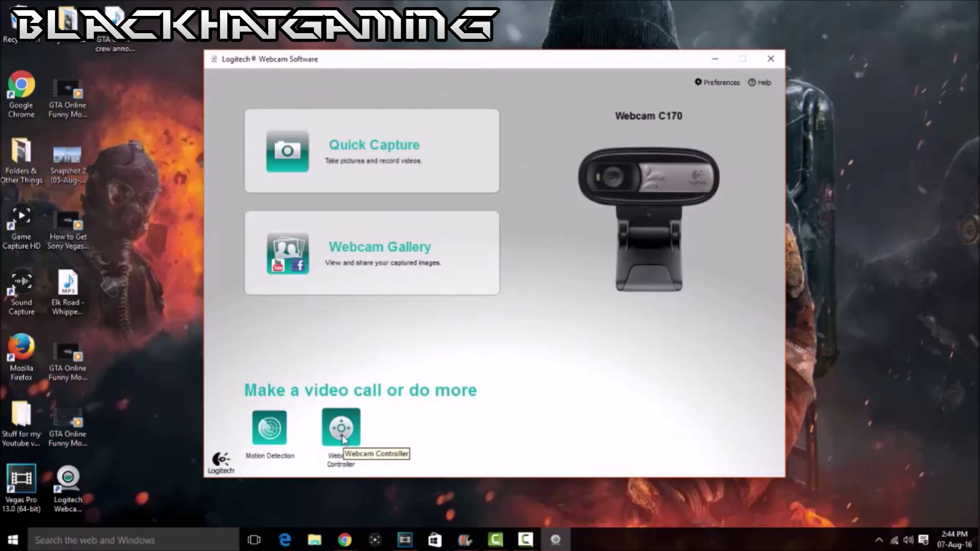
pyautogui.click(538, 539)
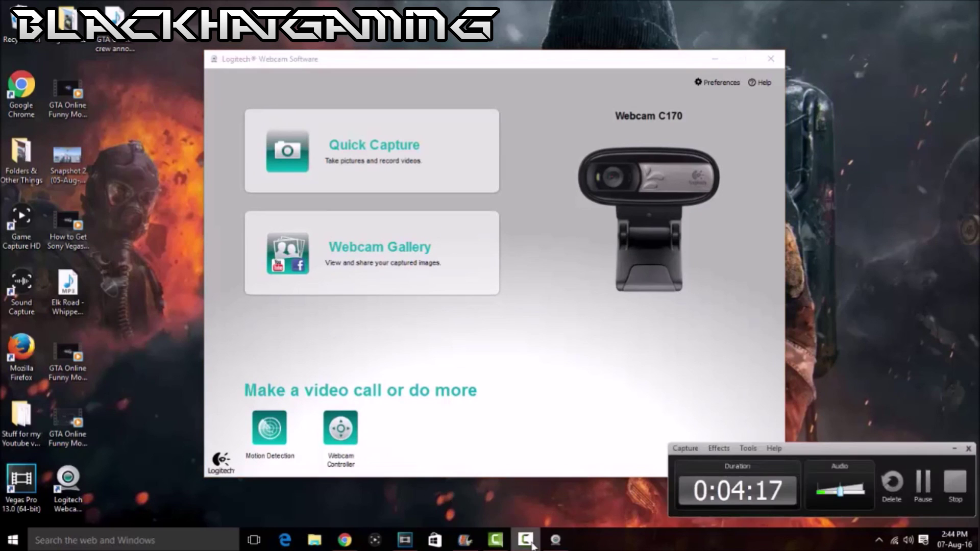